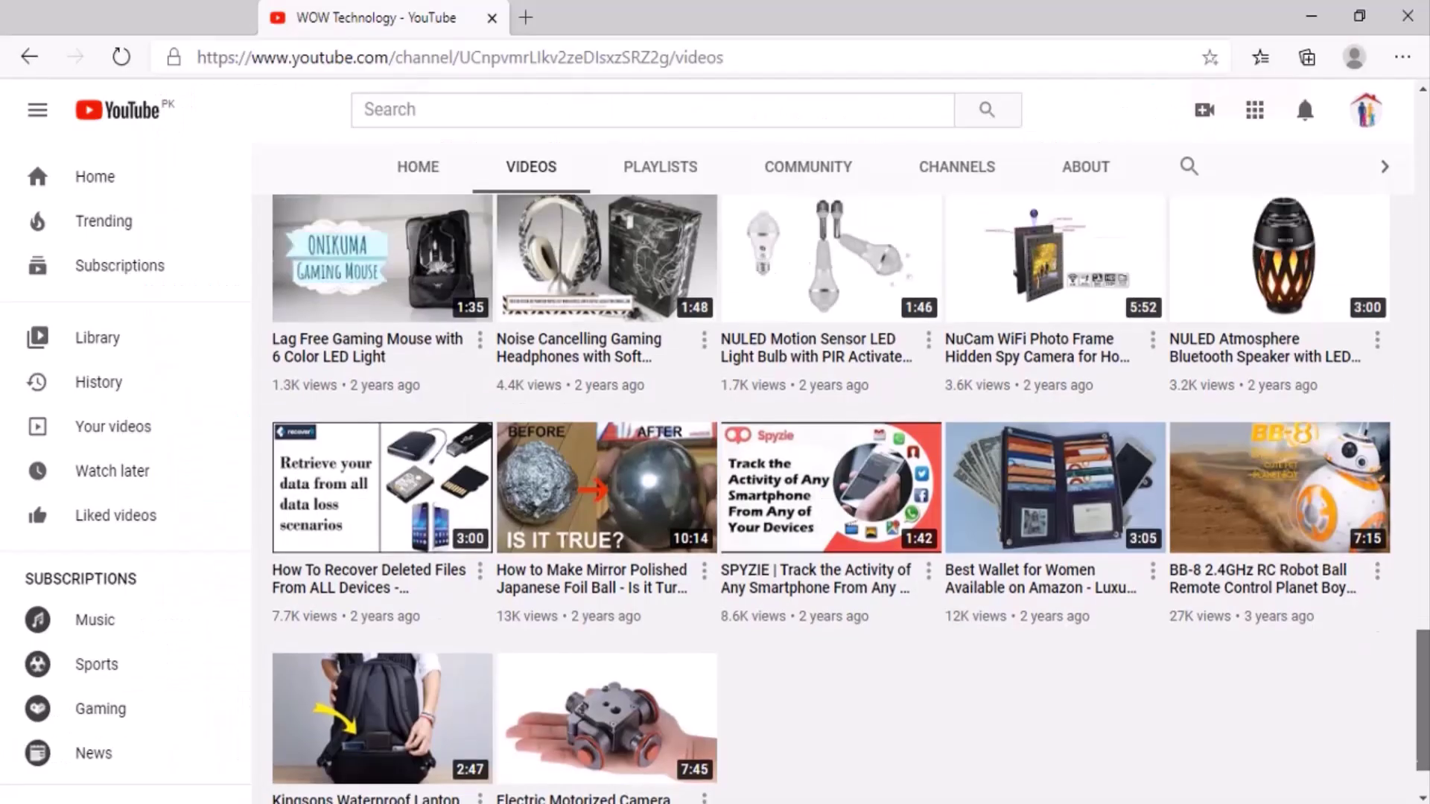
scroll(1260, 431, up, 5)
scroll(1260, 431, up, 5)
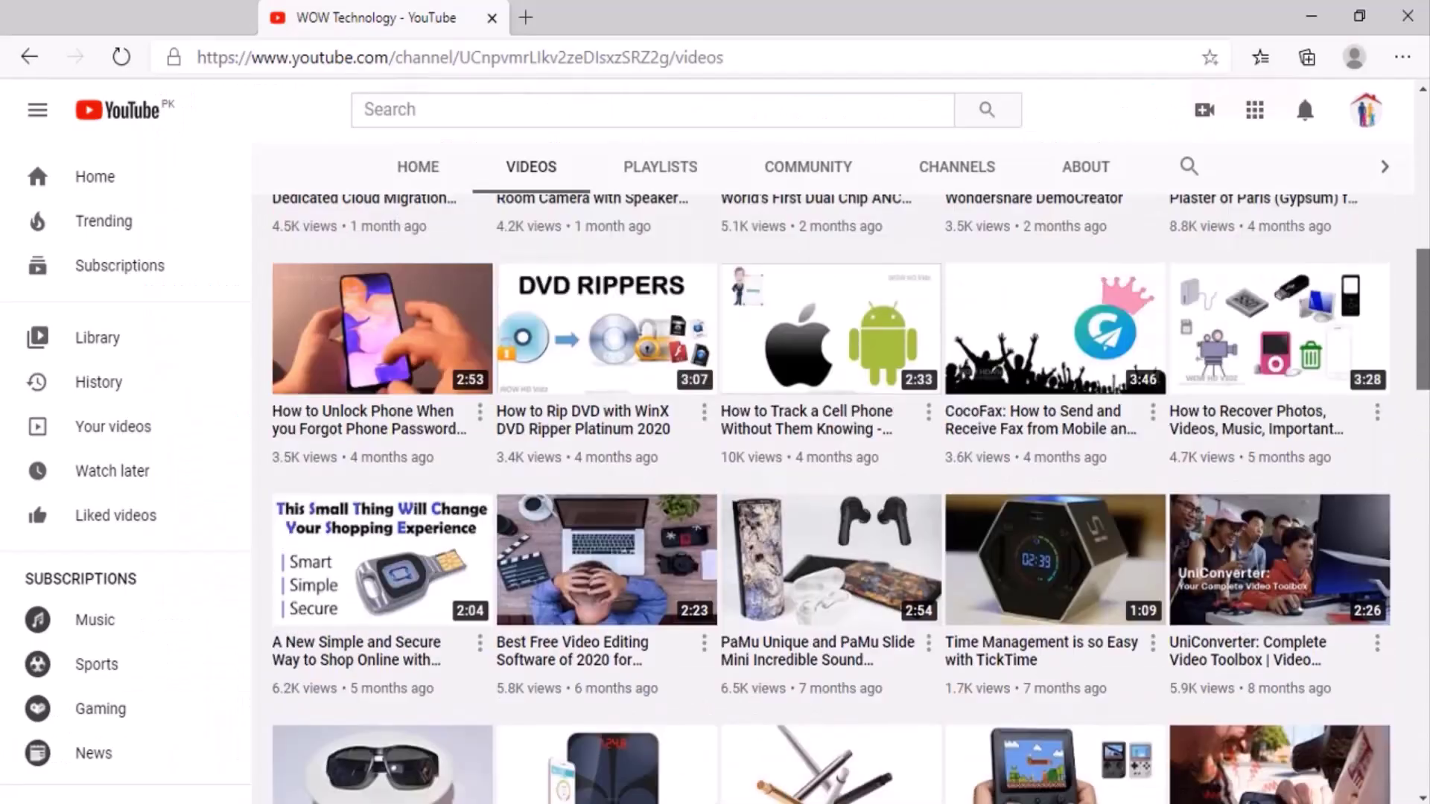
scroll(1260, 431, up, 5)
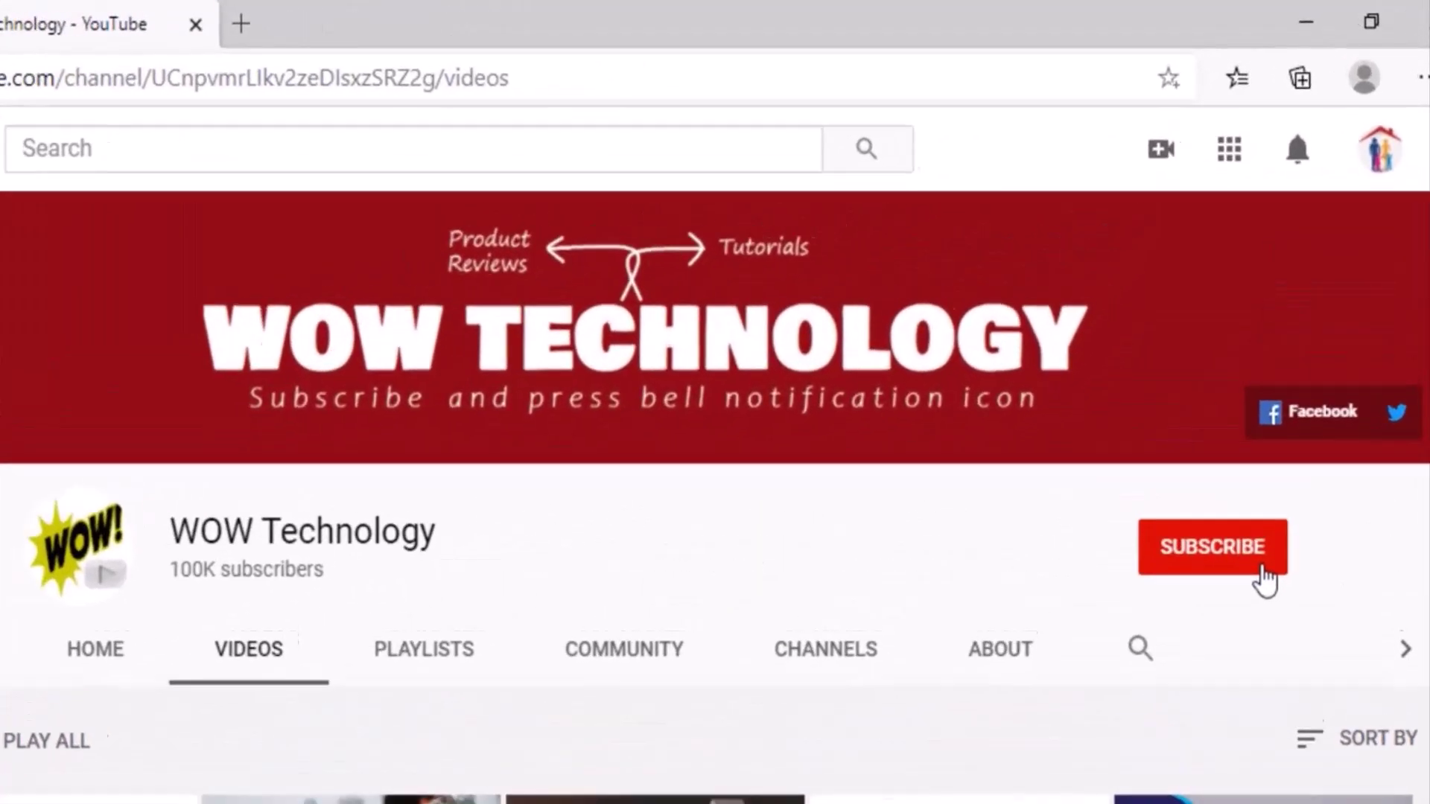
- Subscribe to WOW Technology and set its bell notifications to All
click(1266, 579)
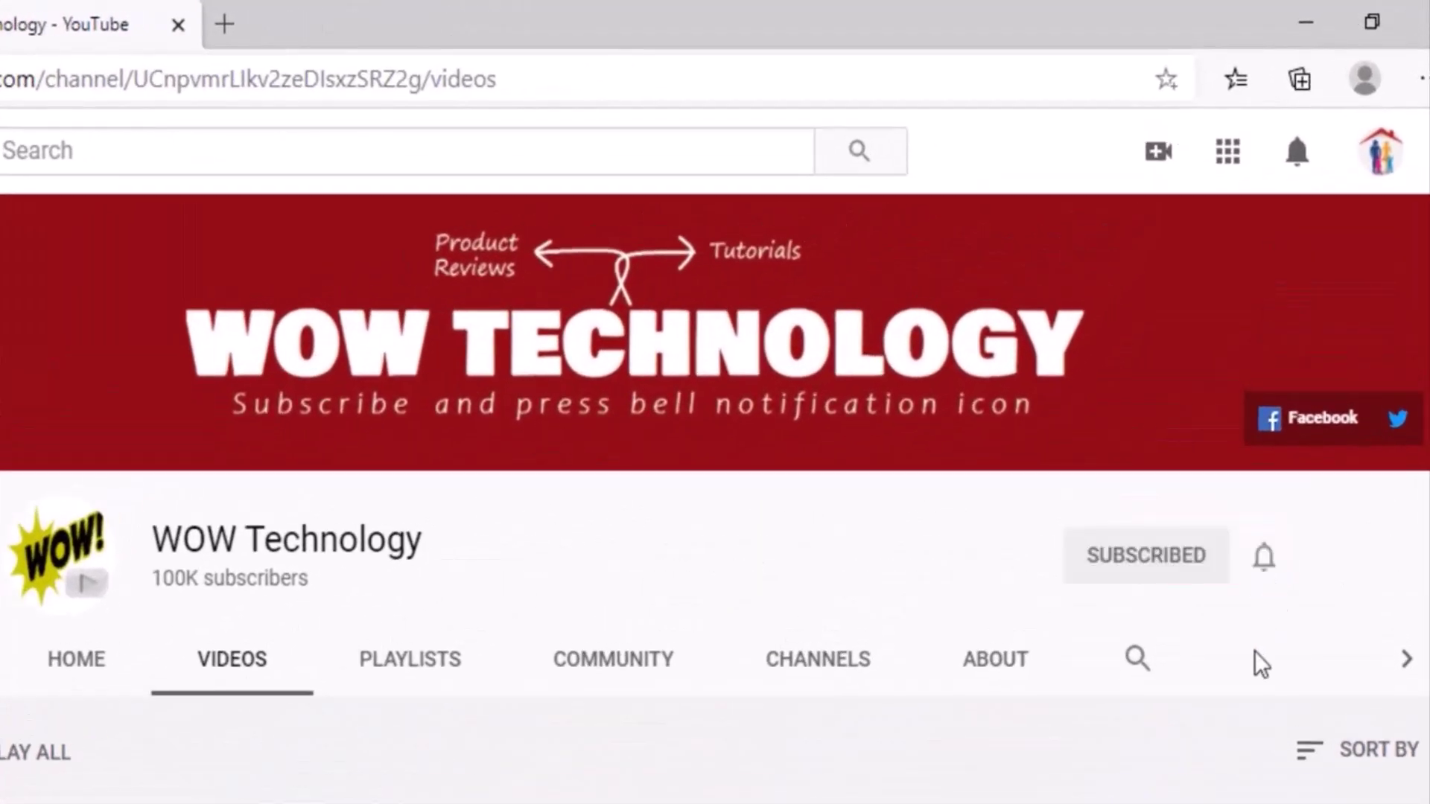
click(1279, 578)
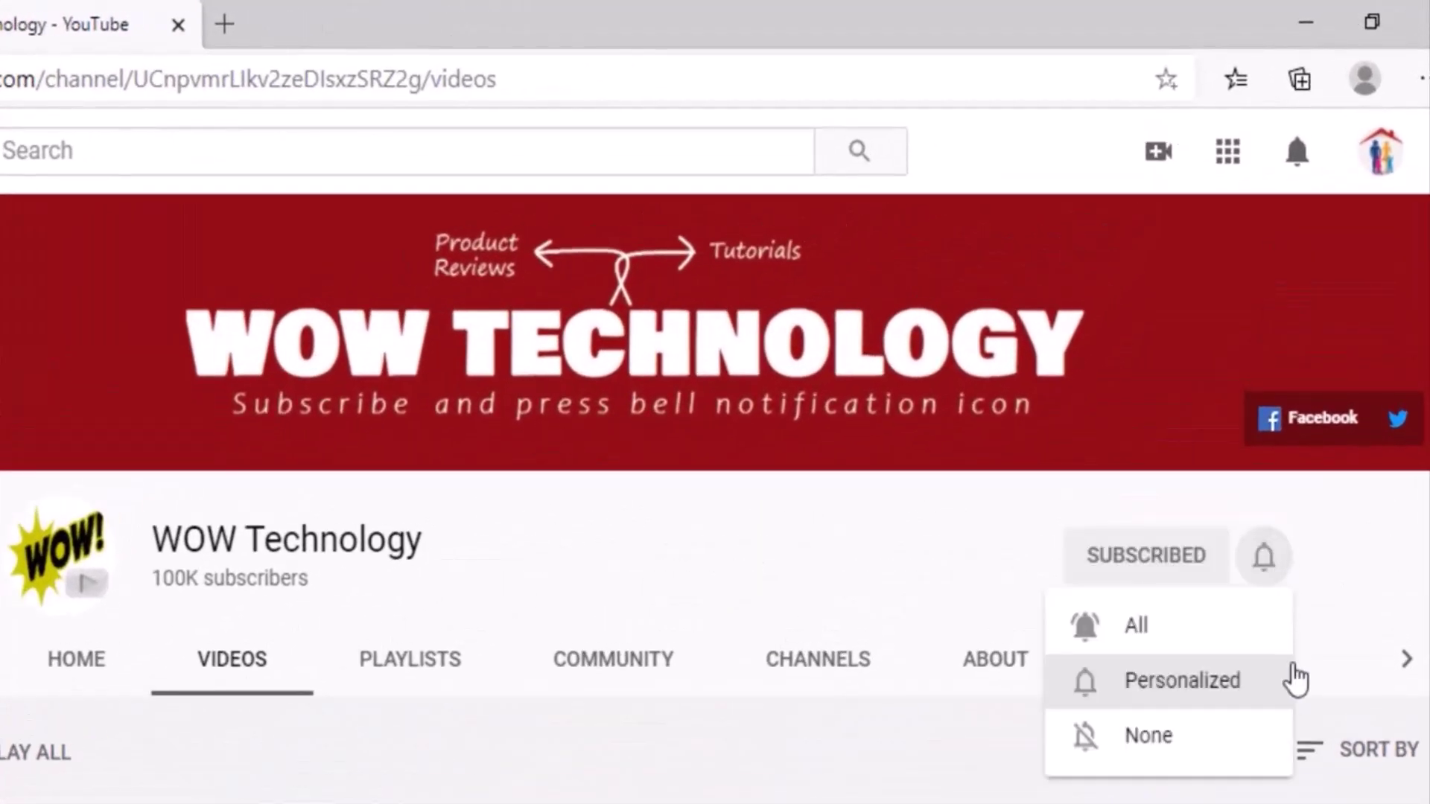
click(1267, 639)
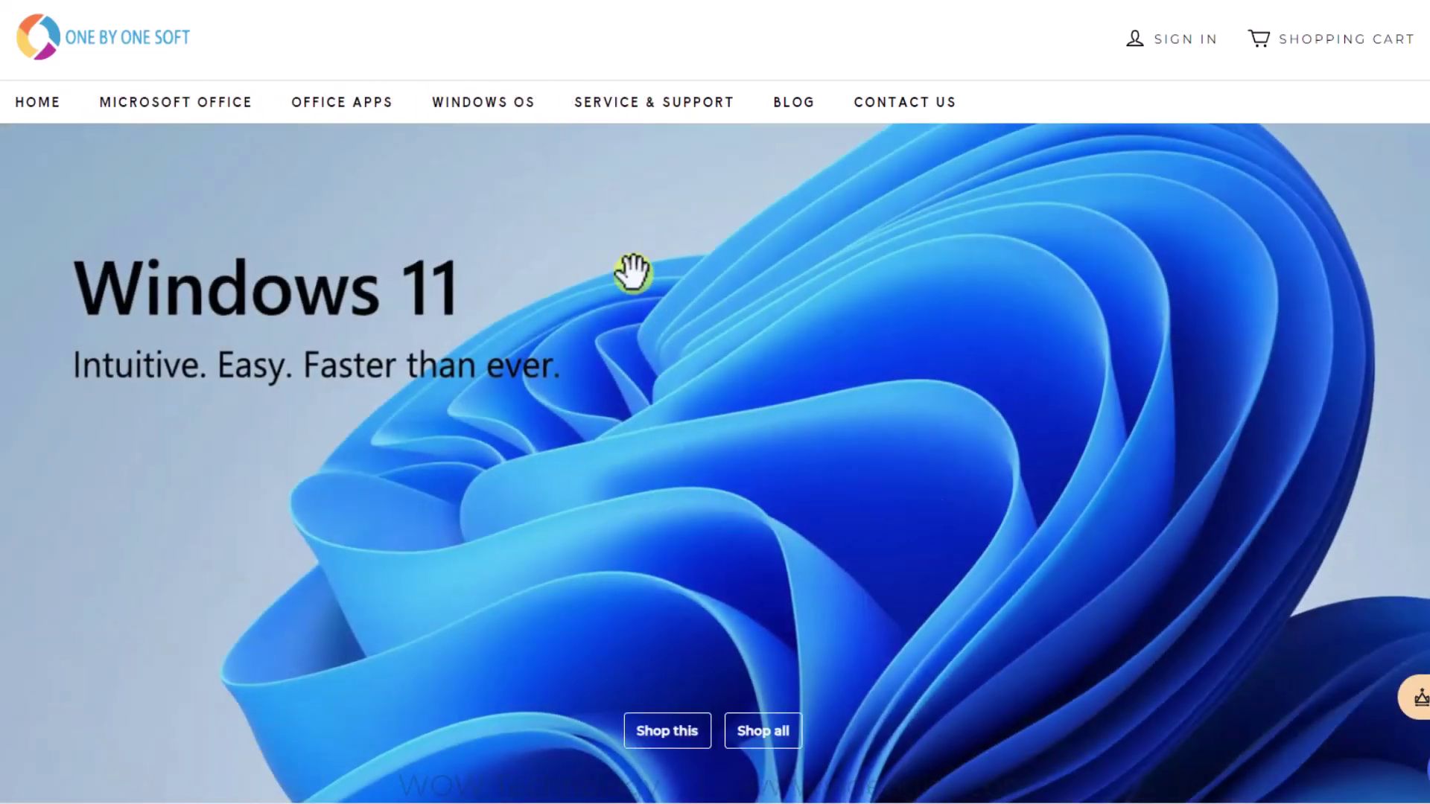
- Open the Microsoft Windows 11 Home product page from the Windows OS category
click(512, 106)
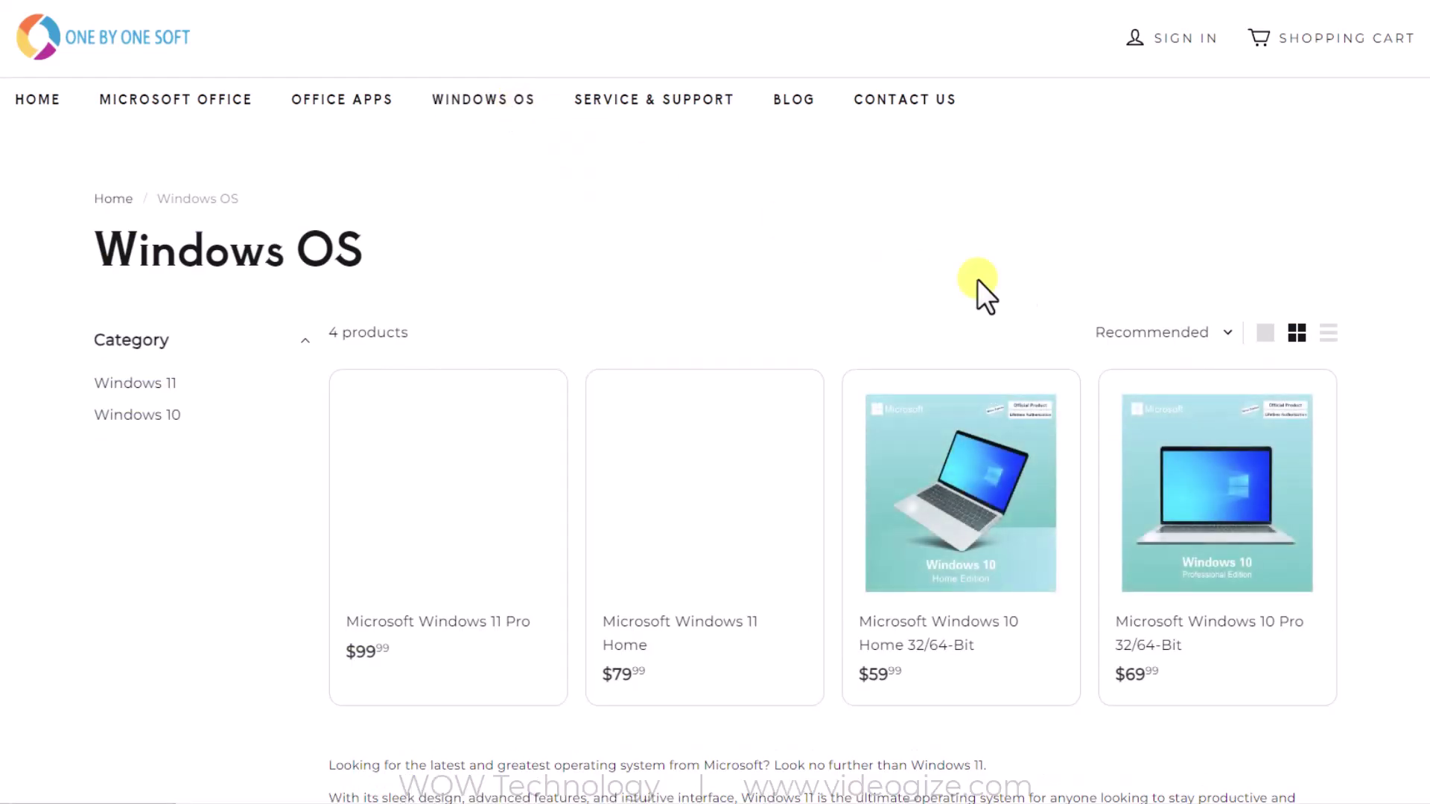
mouse_move(703, 525)
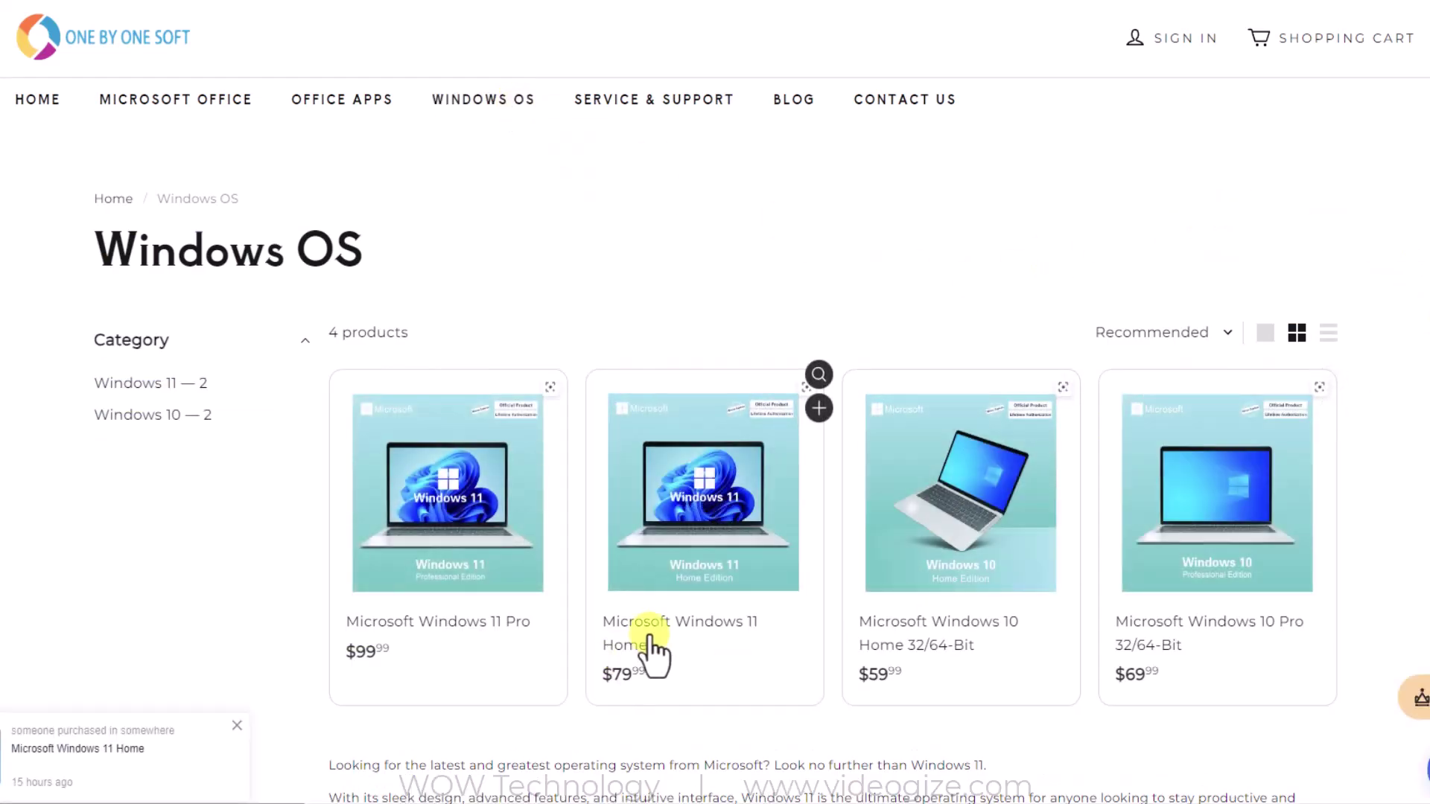
click(760, 581)
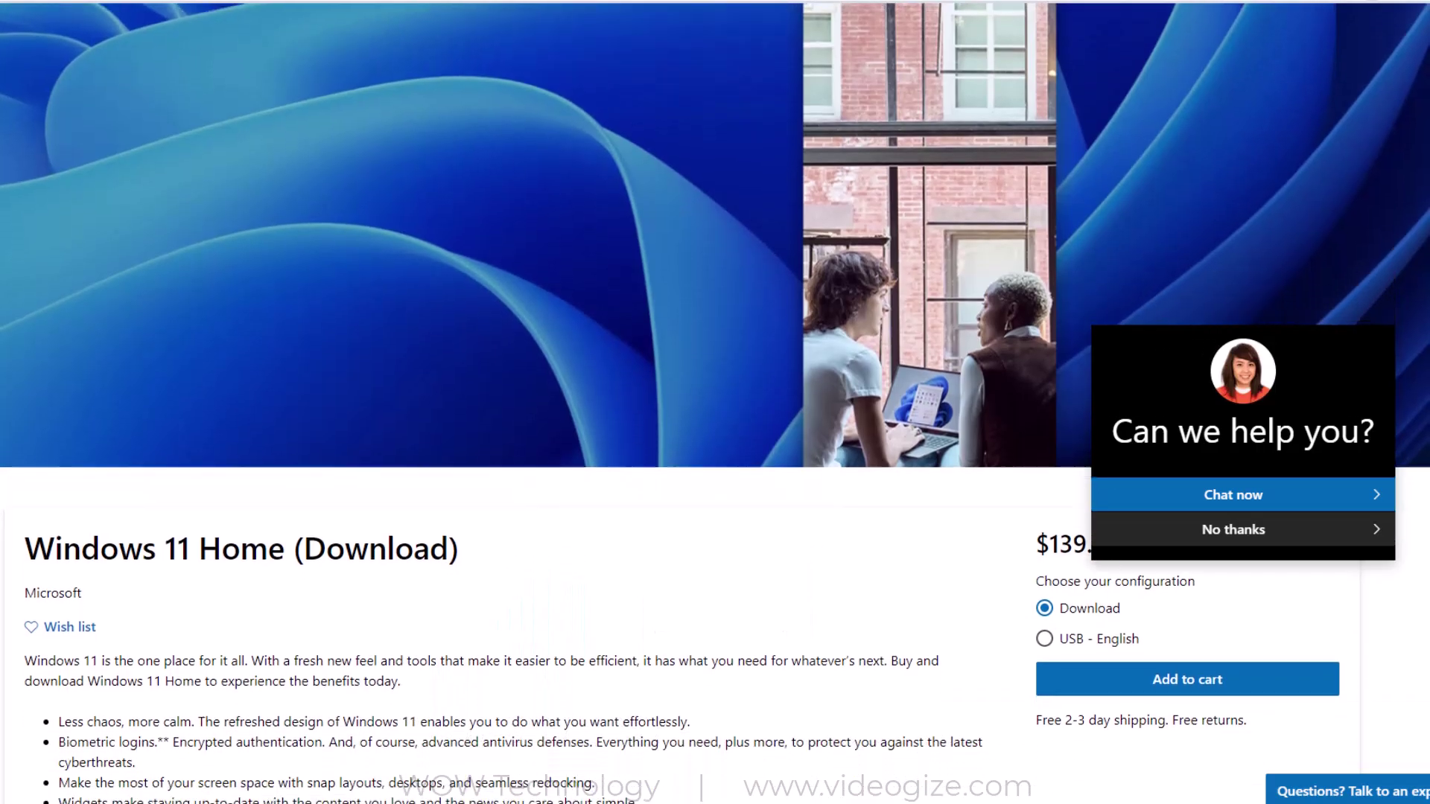
scroll(715, 402, down, 3)
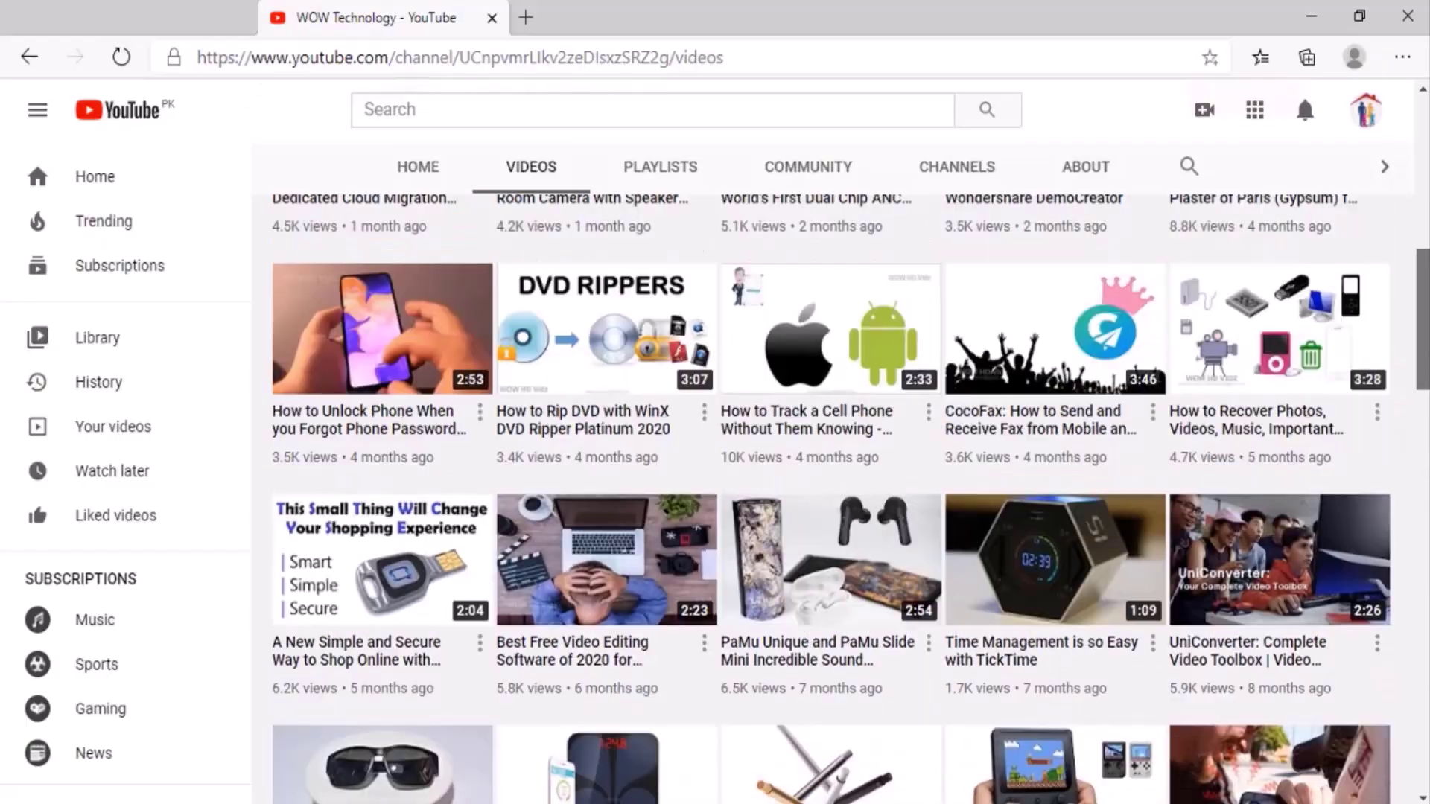
scroll(1262, 432, up, 10)
- Subscribe to WOW Technology on YouTube and choose All notifications
click(1259, 430)
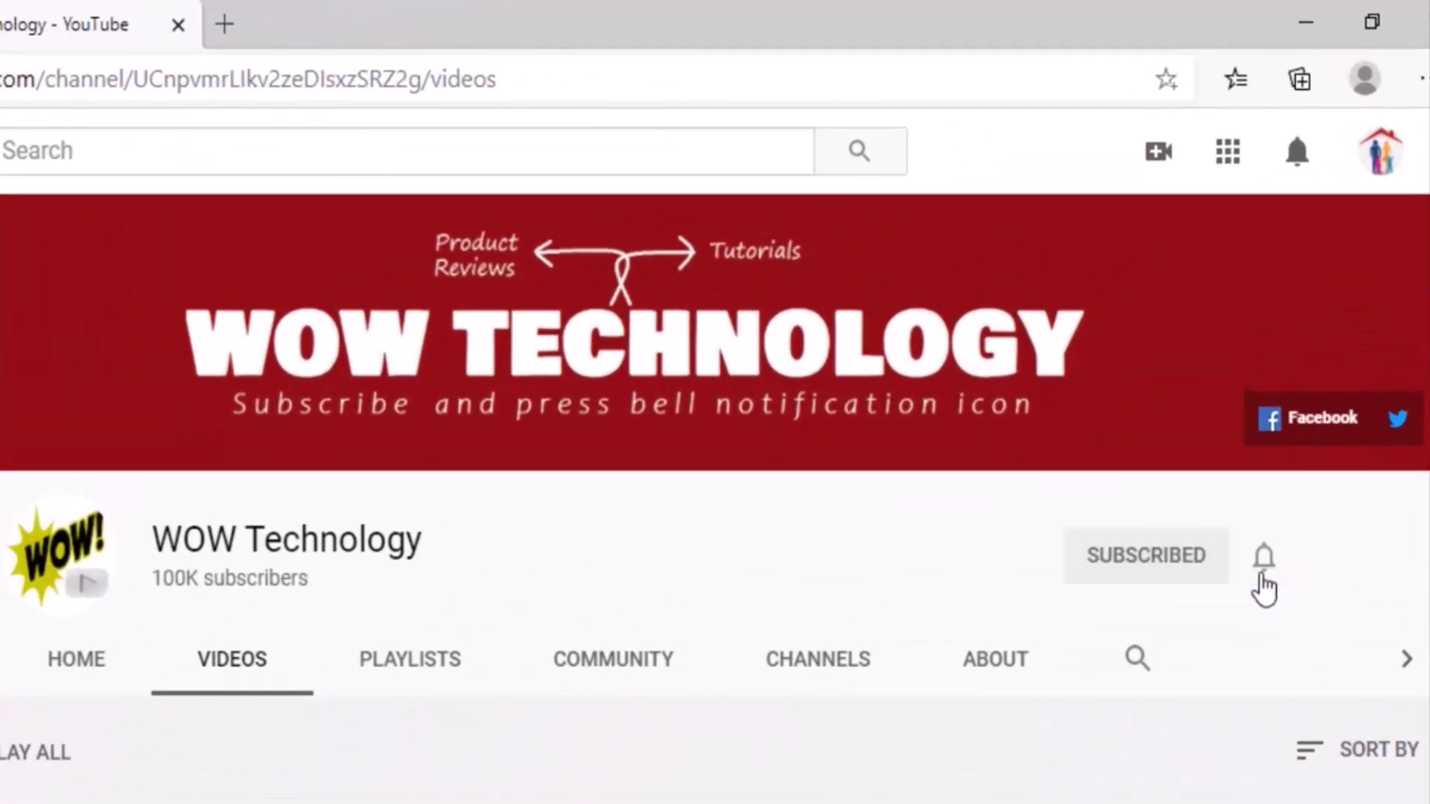
click(1278, 566)
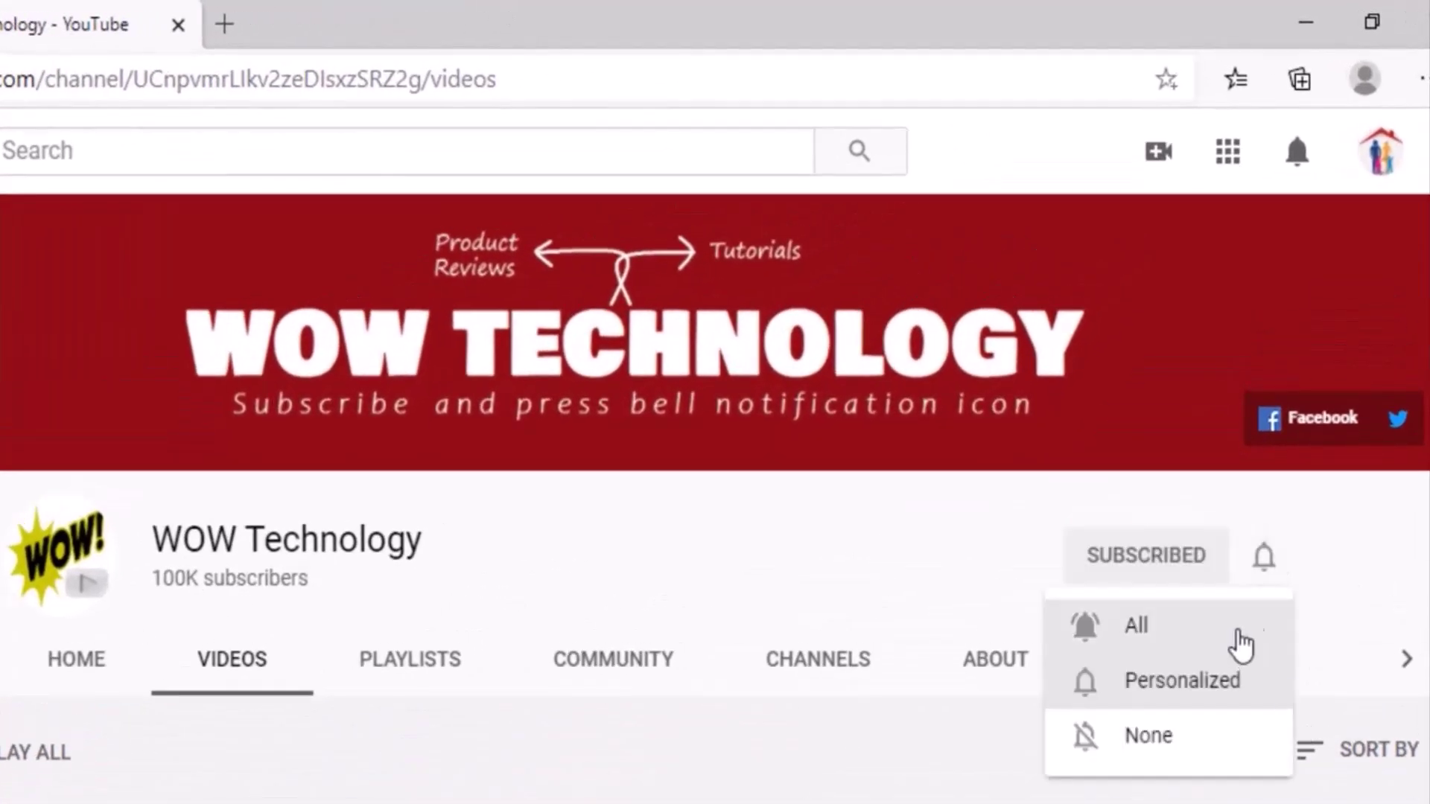